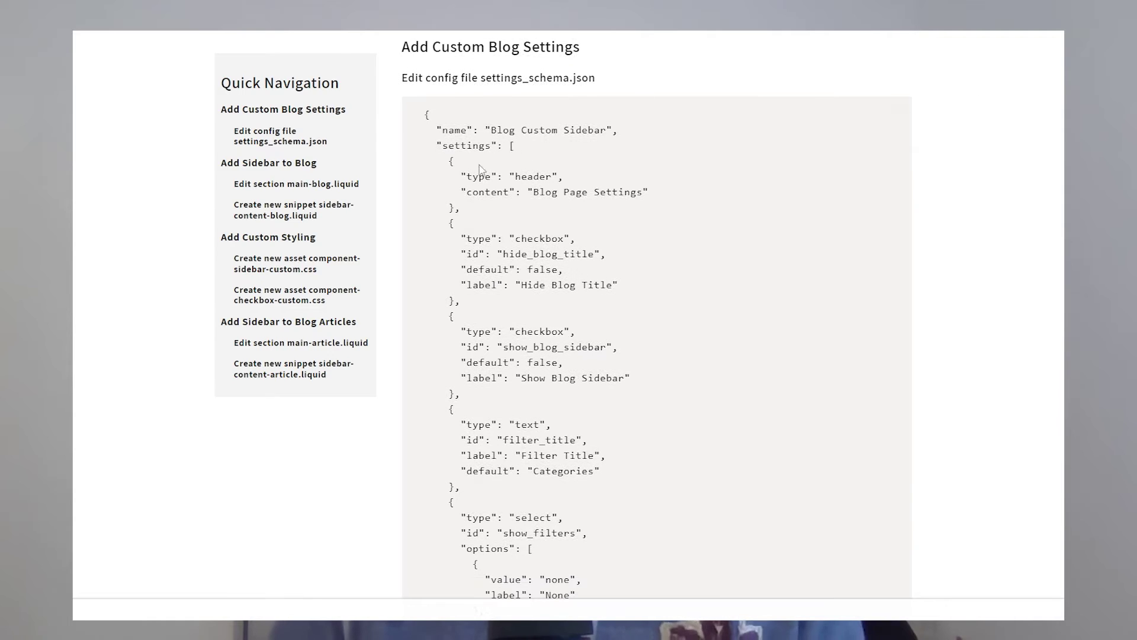
Jump to the tutorial step for the sidebar-content-blog.liquid snippet.
left_click(314, 215)
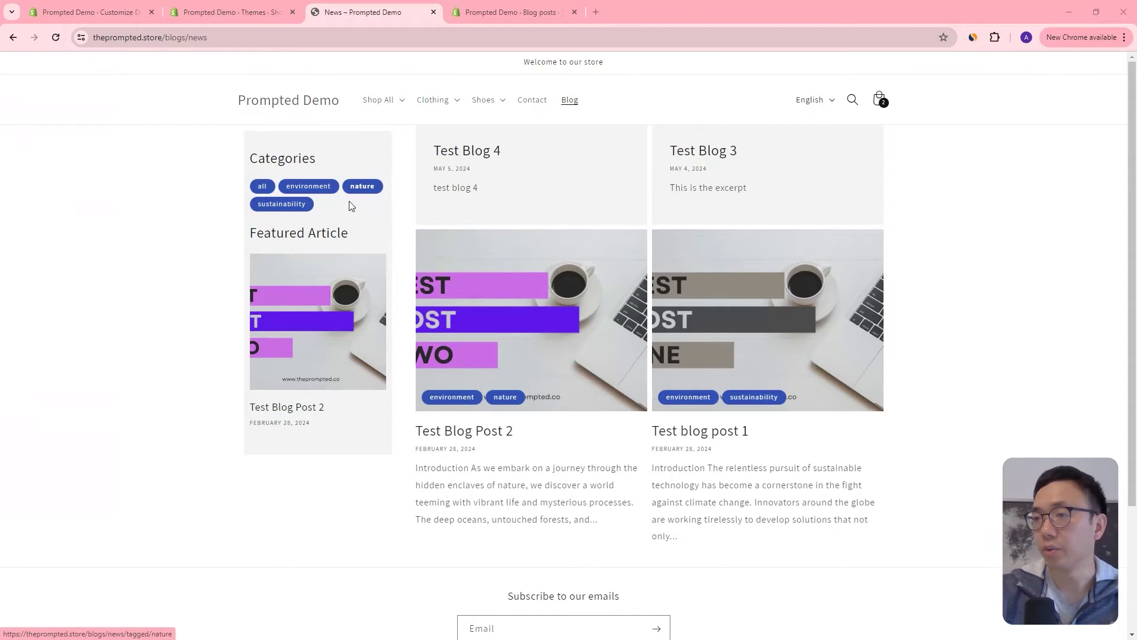
Filter the blog by nature, then all, then environment, and open Test Blog Post 2.
left_click(367, 186)
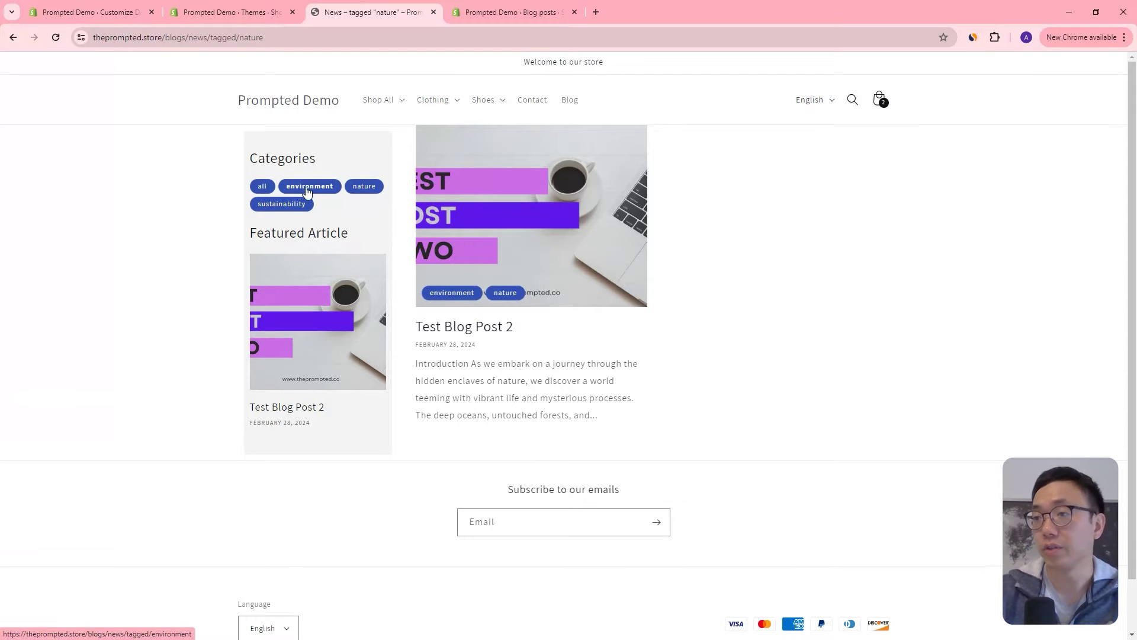
left_click(261, 187)
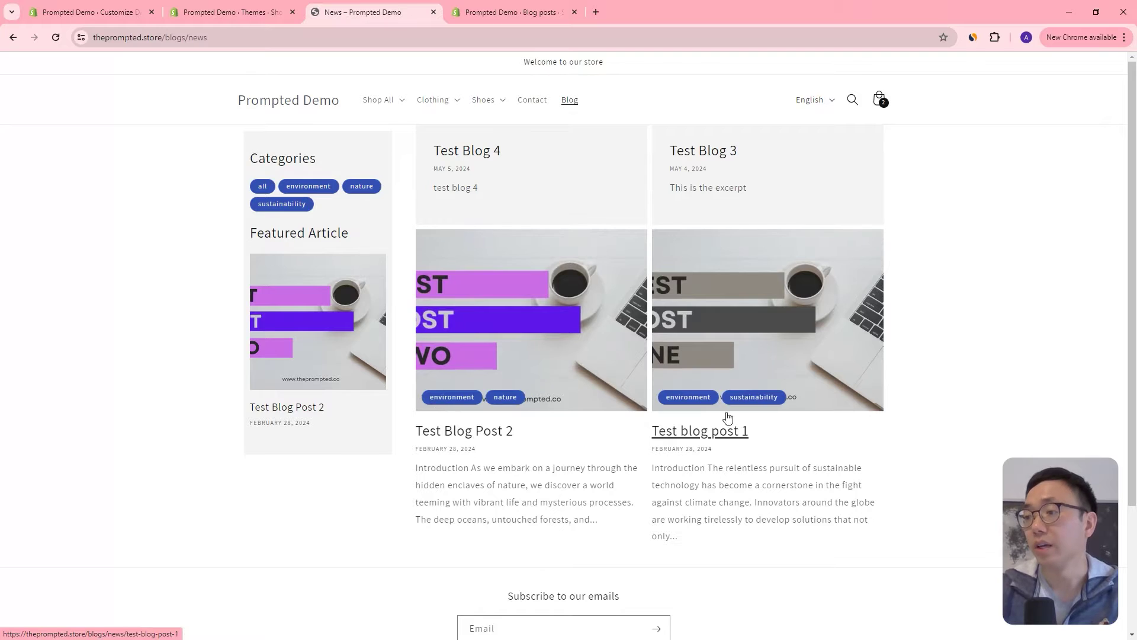
left_click(311, 187)
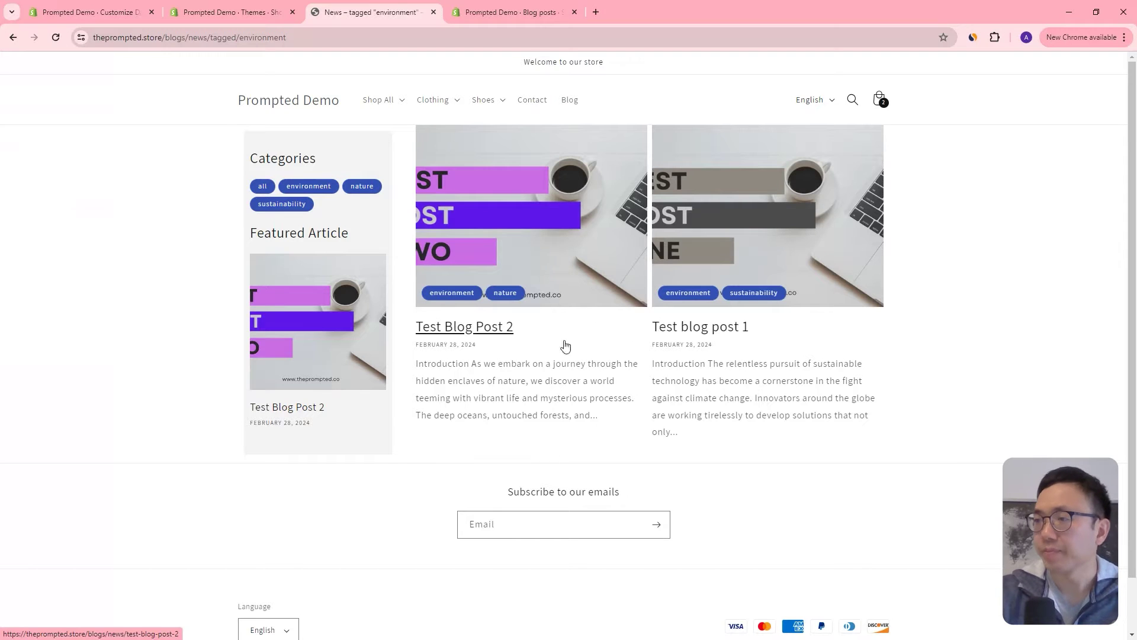
left_click(517, 328)
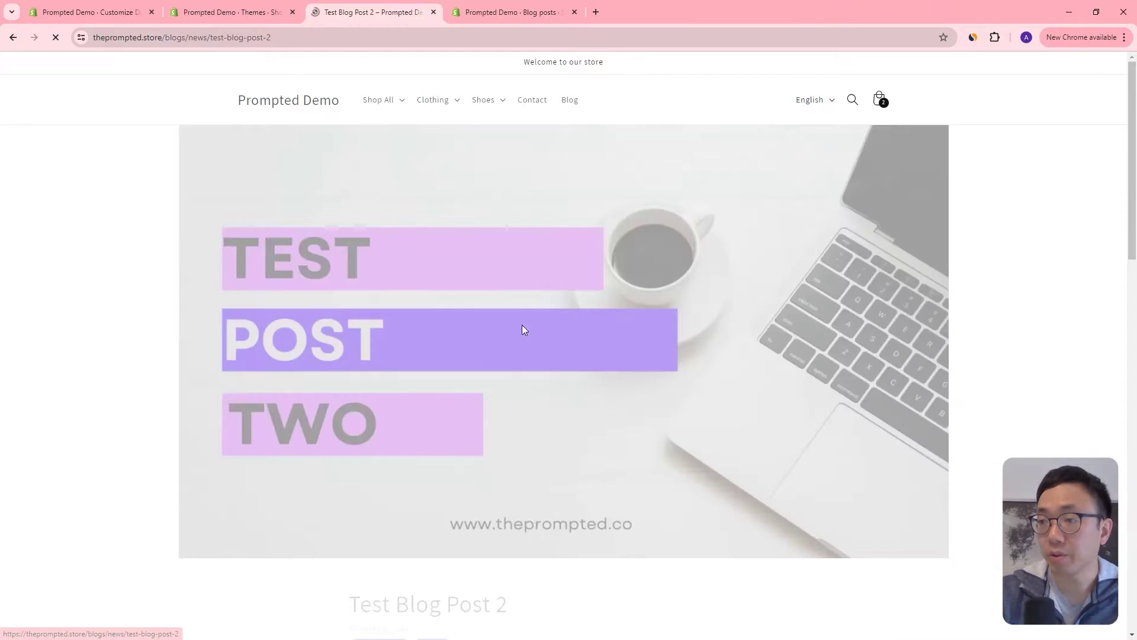
Use the article's Quick Navigation to jump to Forests, then Marine Ecosystems.
scroll(533, 356, "down", 3)
scroll(533, 305, "down", 3)
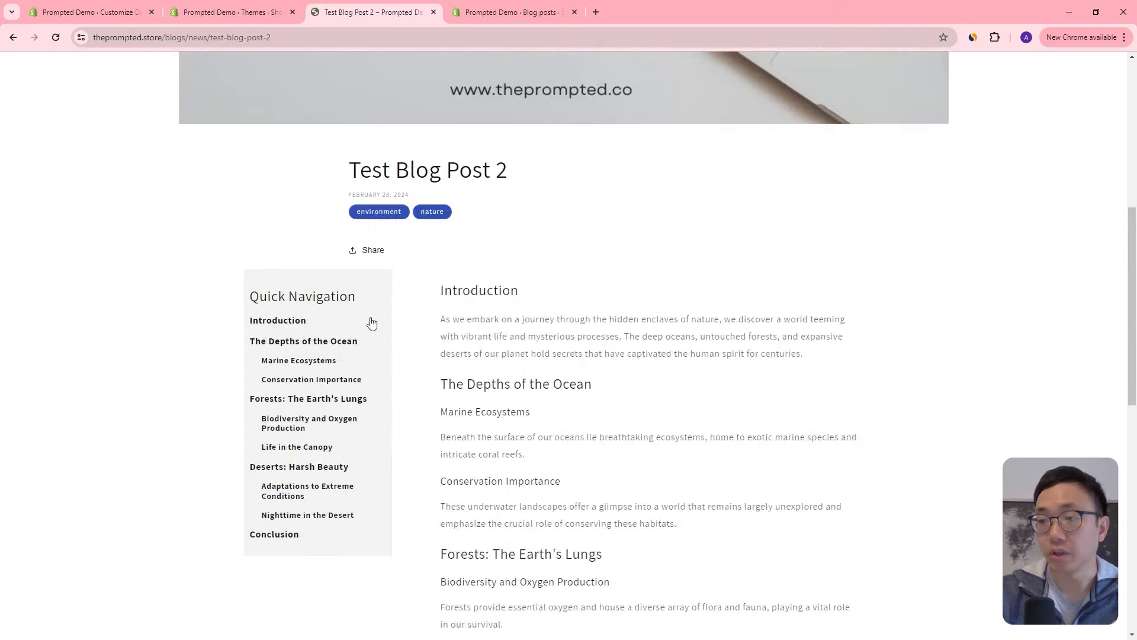
scroll(426, 296, "down", 2)
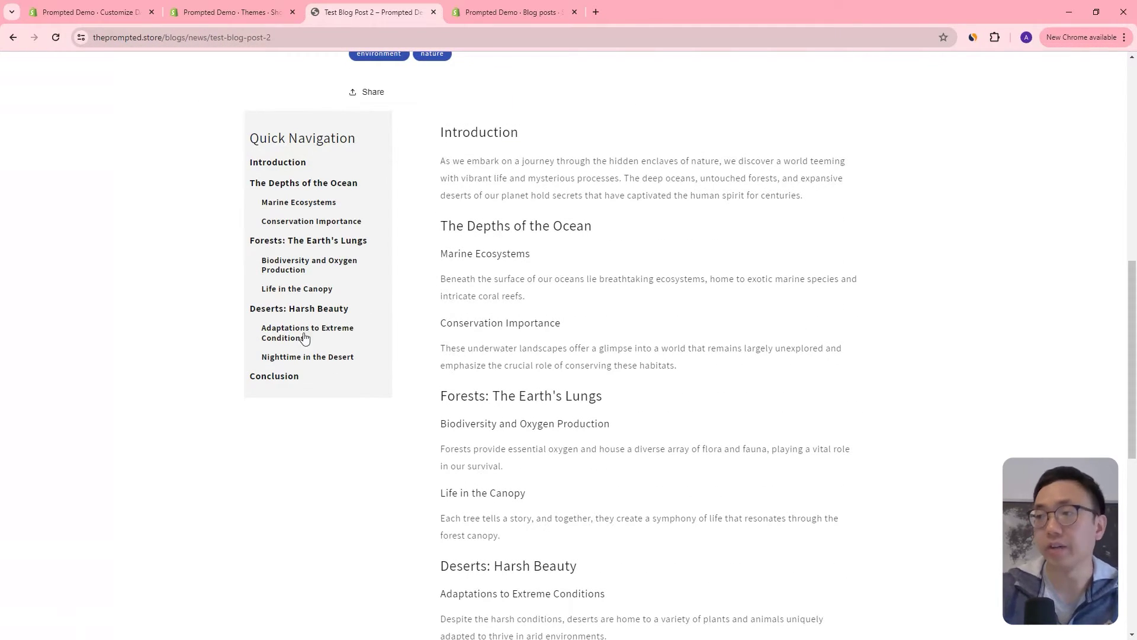
scroll(524, 205, "down", 1)
scroll(421, 229, "up", 1)
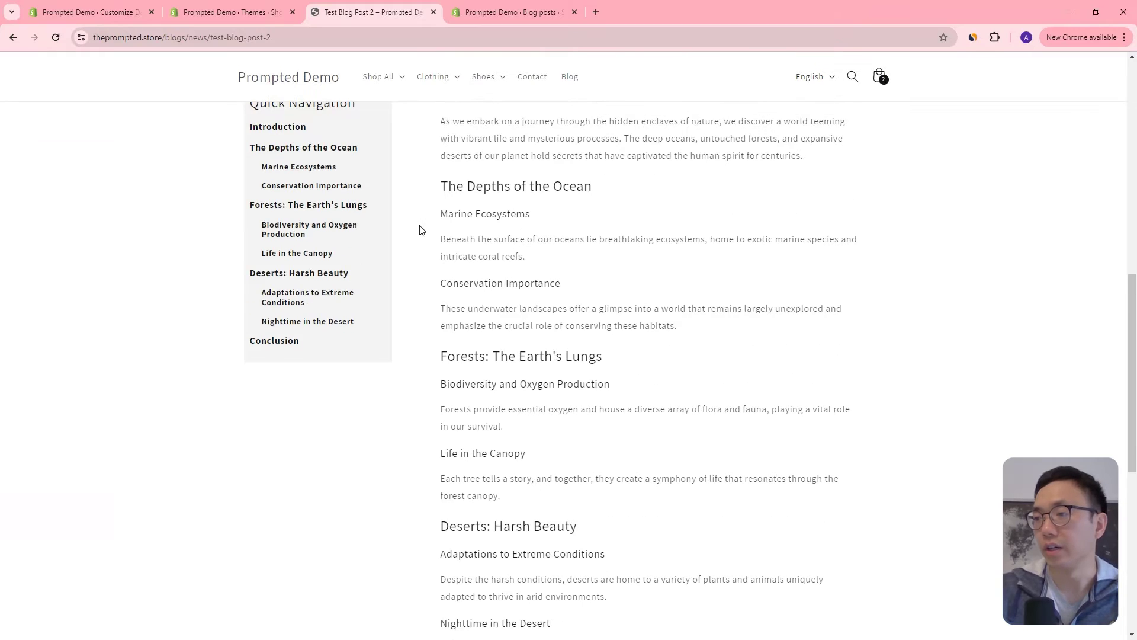
scroll(411, 206, "up", 1)
scroll(437, 218, "down", 3)
scroll(488, 223, "up", 3)
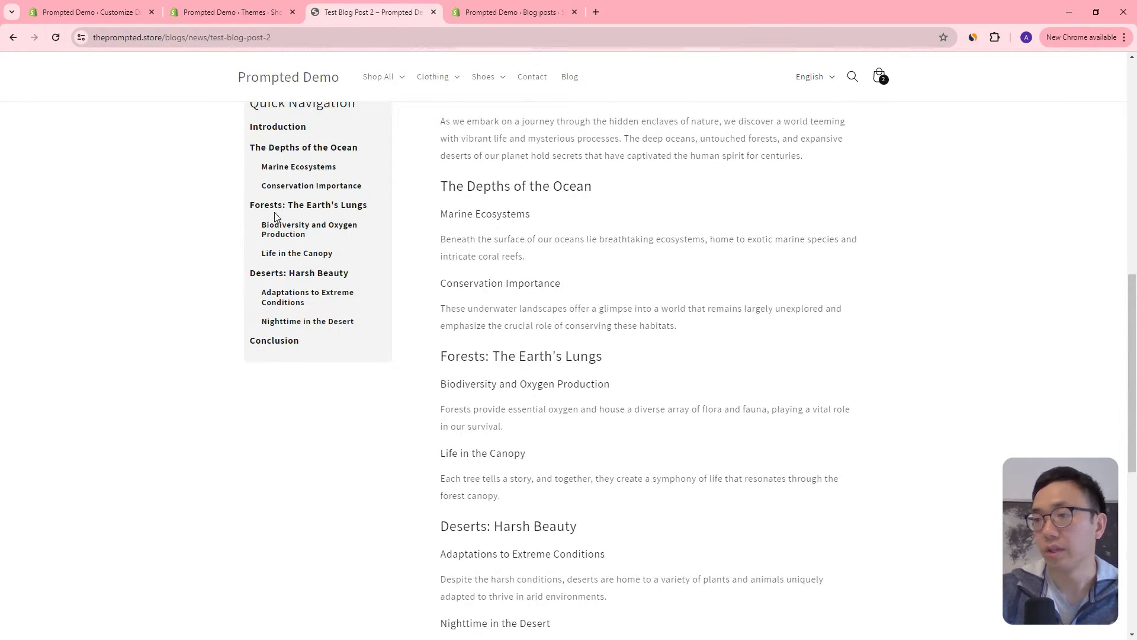
left_click(322, 208)
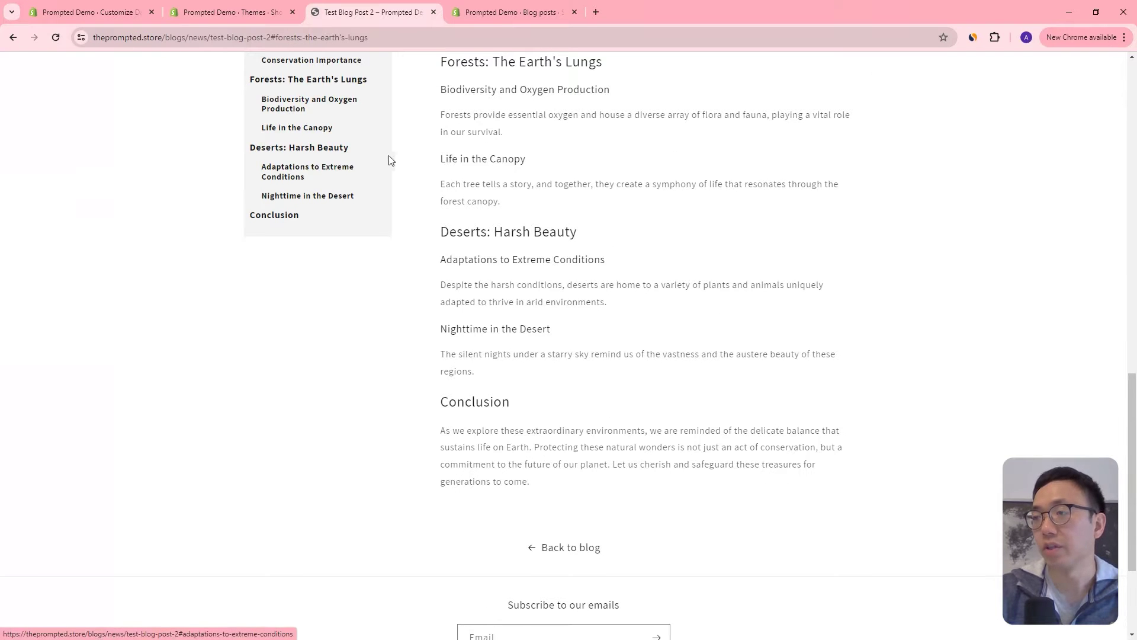
scroll(349, 142, "up", 1)
scroll(318, 133, "up", 1)
left_click(367, 166)
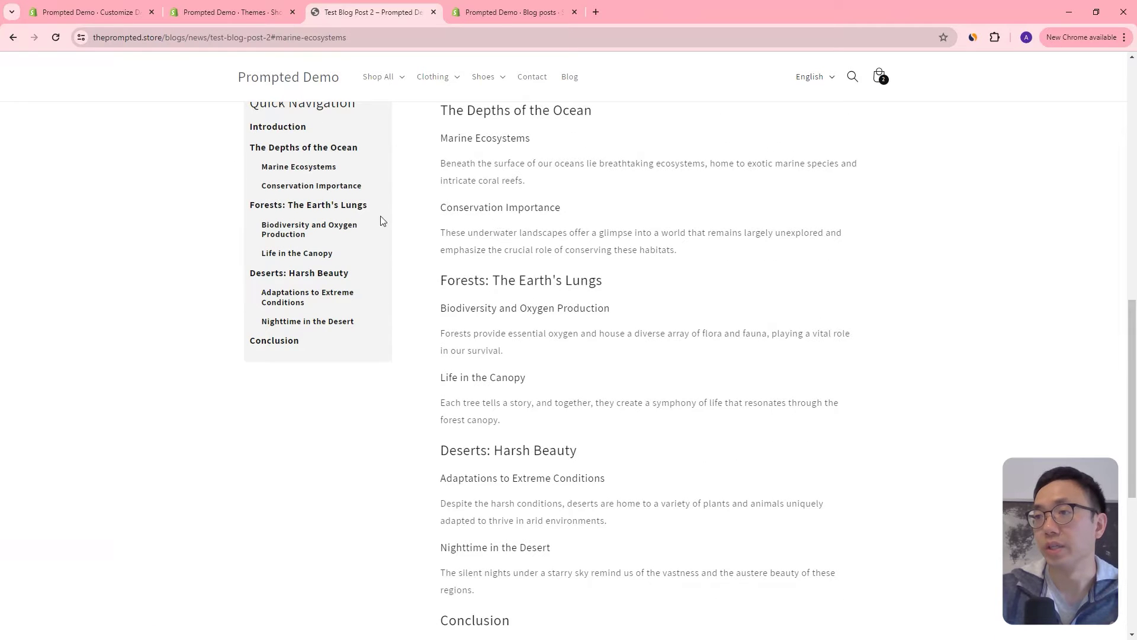
Go back to the News blog listing, then return to the theme customizer.
scroll(415, 225, "up", 3)
scroll(356, 249, "down", 2)
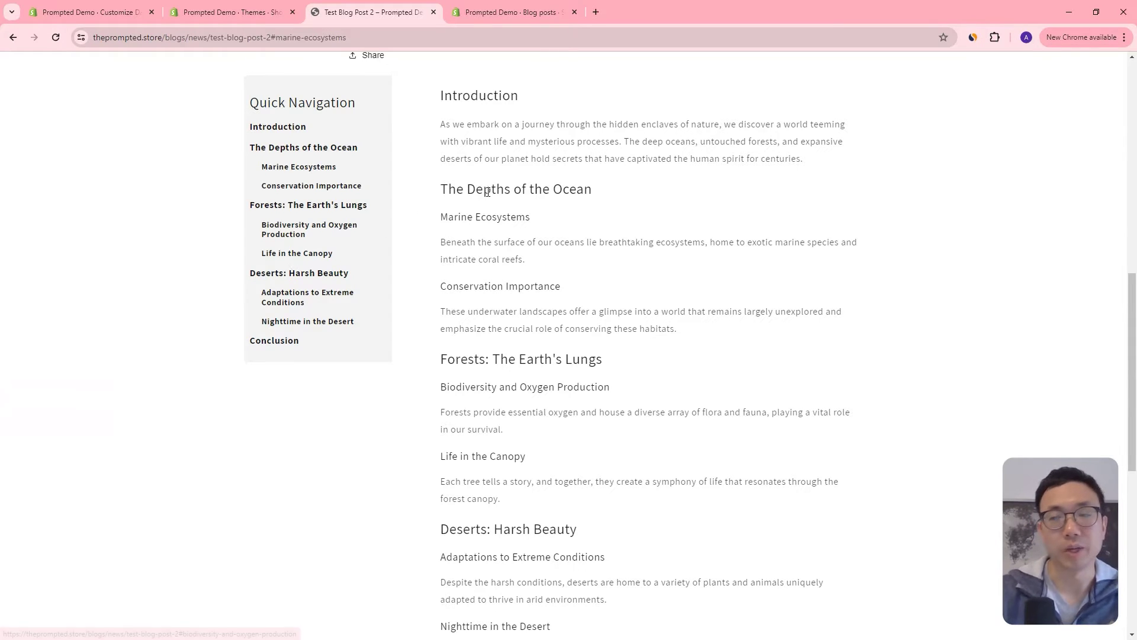
scroll(501, 234, "down", 3)
scroll(408, 207, "down", 3)
scroll(403, 225, "up", 5)
scroll(540, 407, "down", 5)
scroll(513, 468, "up", 15)
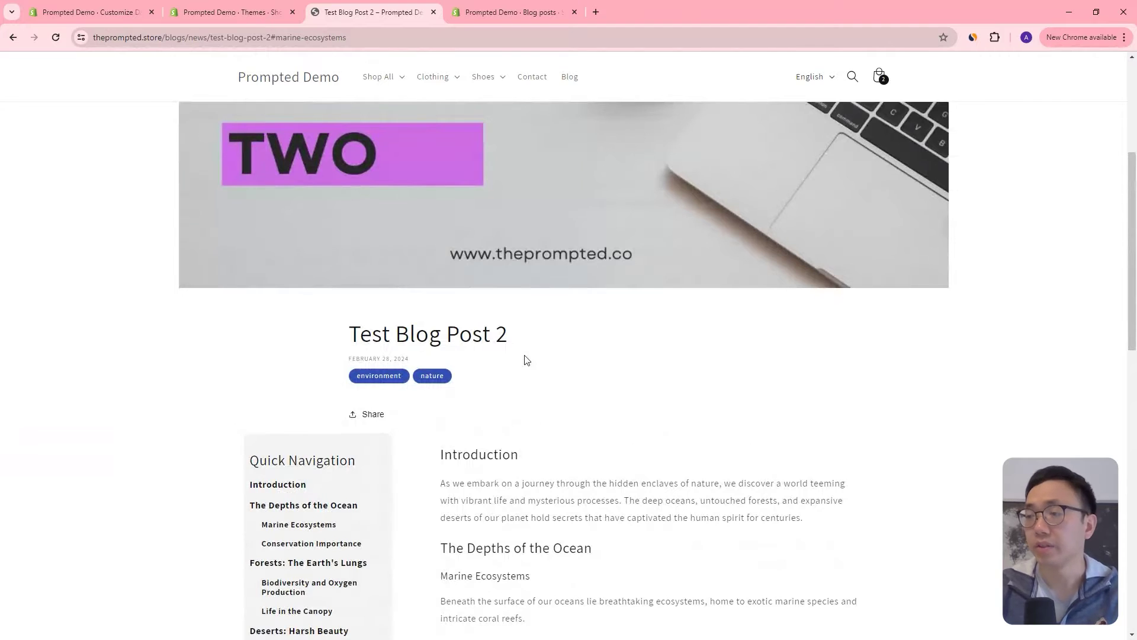
scroll(492, 373, "down", 1)
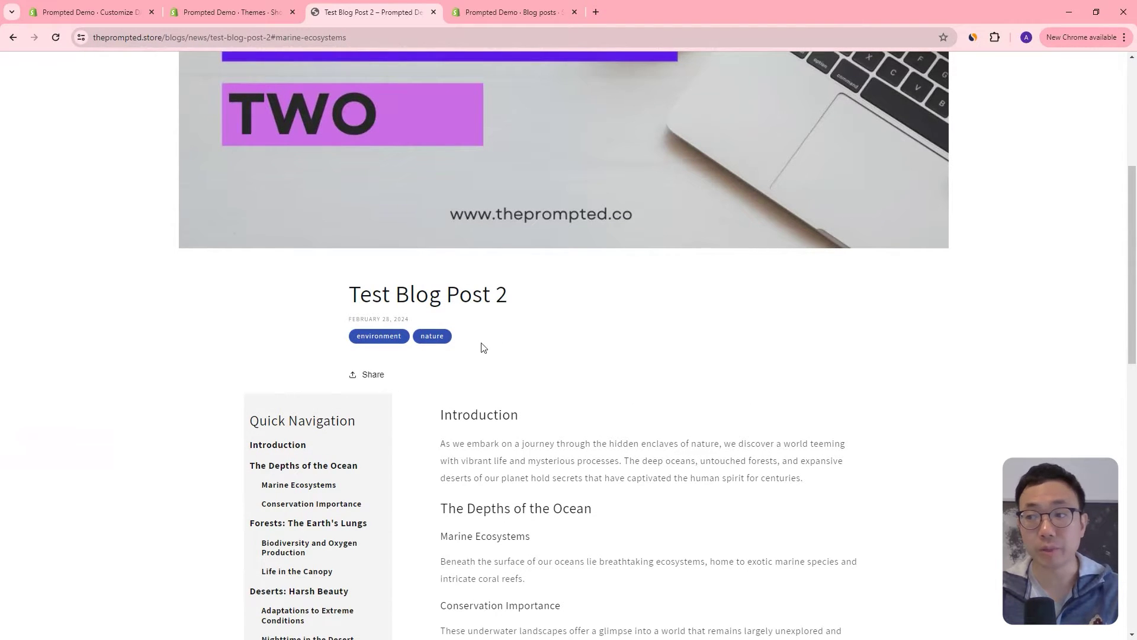
scroll(516, 226, "up", 5)
left_click(569, 82)
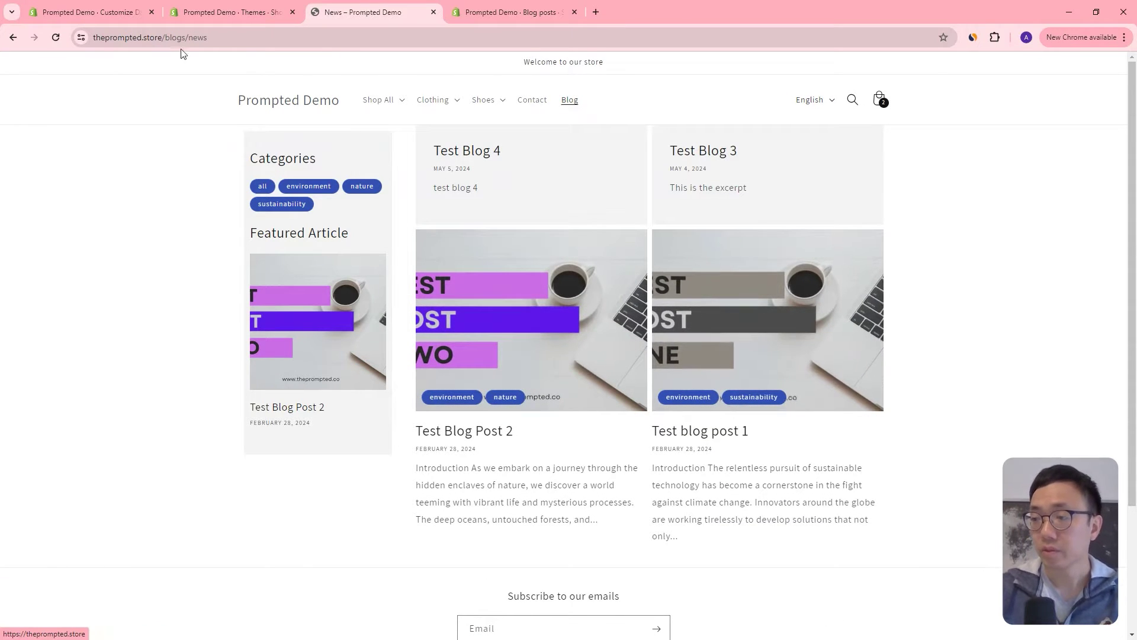
left_click(89, 12)
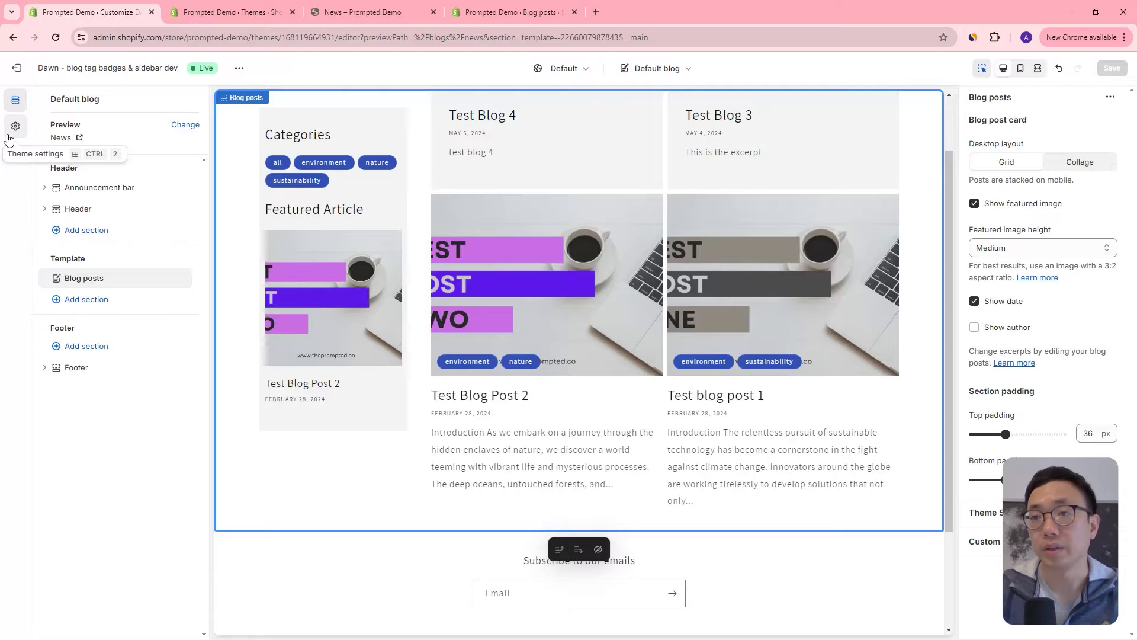
Preview the Blogs > Default blog template and expand Theme settings' Blog Custom Sidebar group.
left_click(662, 68)
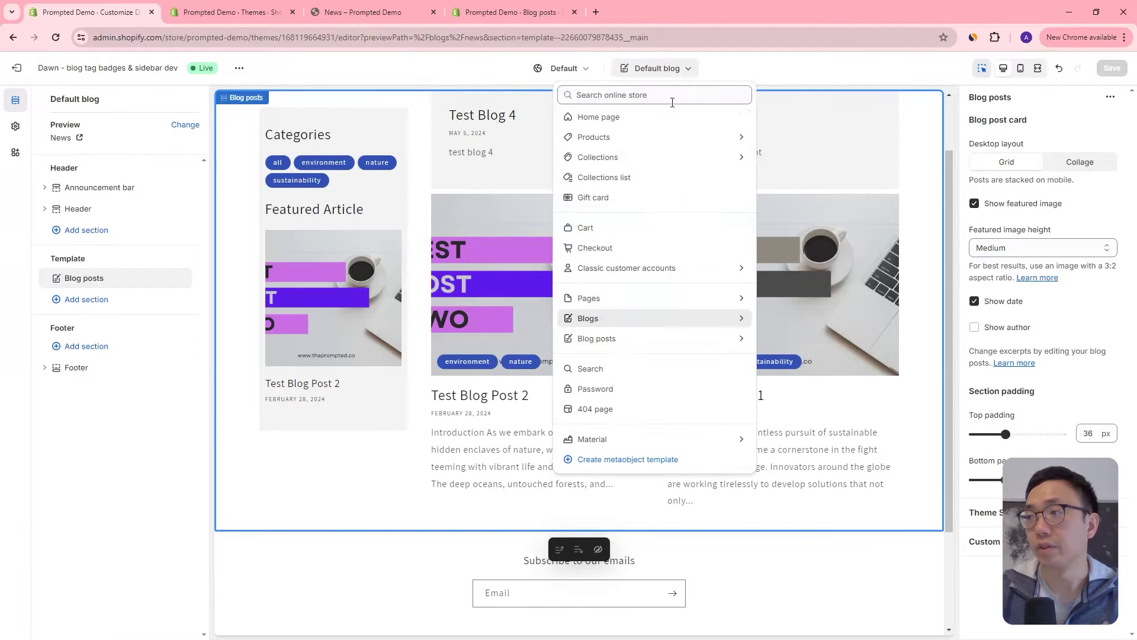
left_click(619, 324)
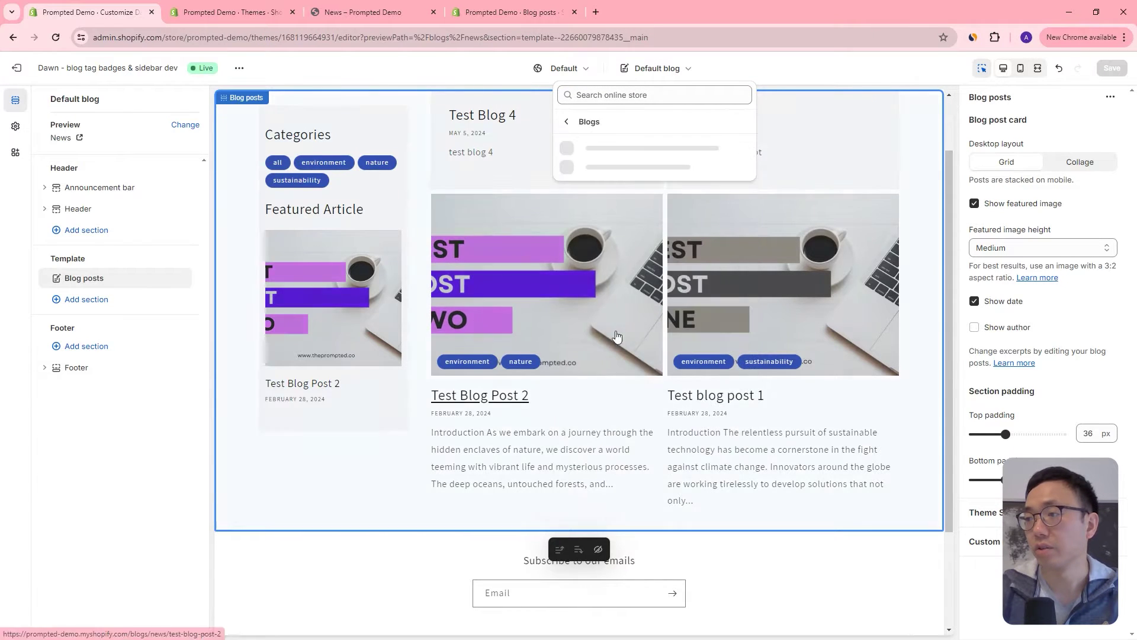
left_click(609, 155)
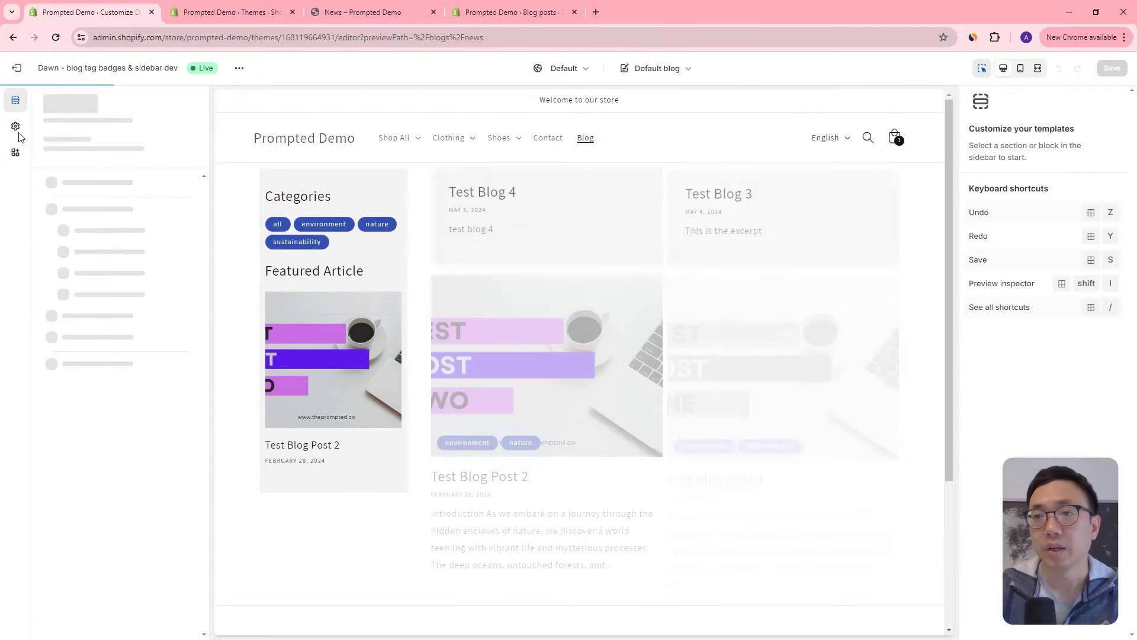
left_click(16, 128)
scroll(77, 198, "down", 2)
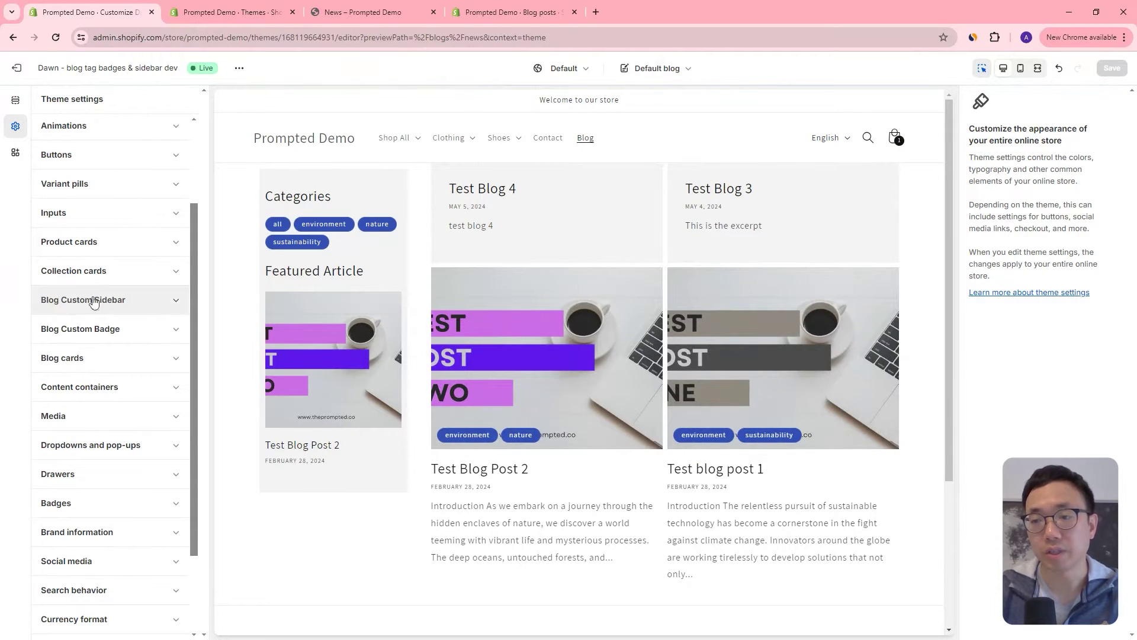
left_click(112, 303)
Untick Hide Blog Title and filter the preview to environment-tagged posts.
scroll(122, 273, "down", 1)
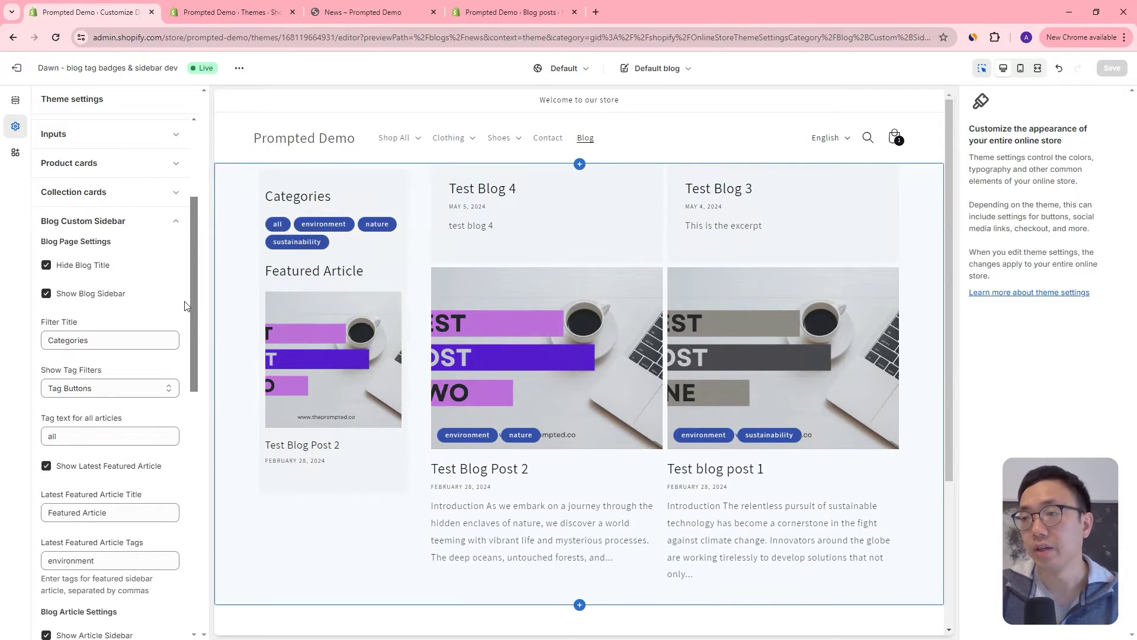
left_click(108, 270)
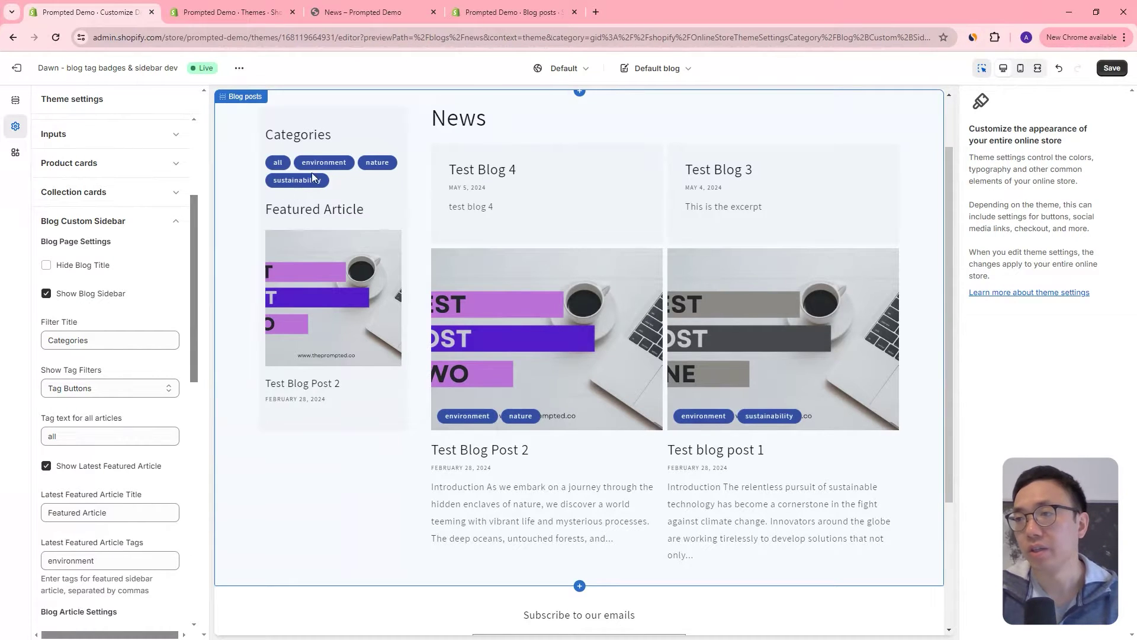
left_click(324, 165)
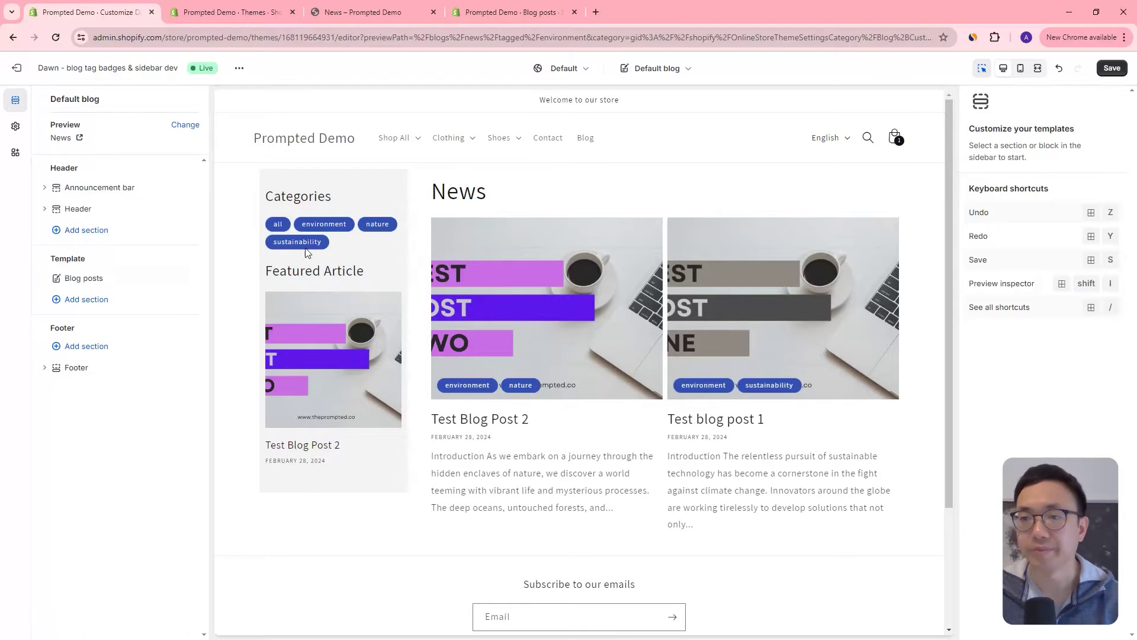
Tick Hide Blog Title, then toggle Show Blog Sidebar off and back on.
left_click(15, 127)
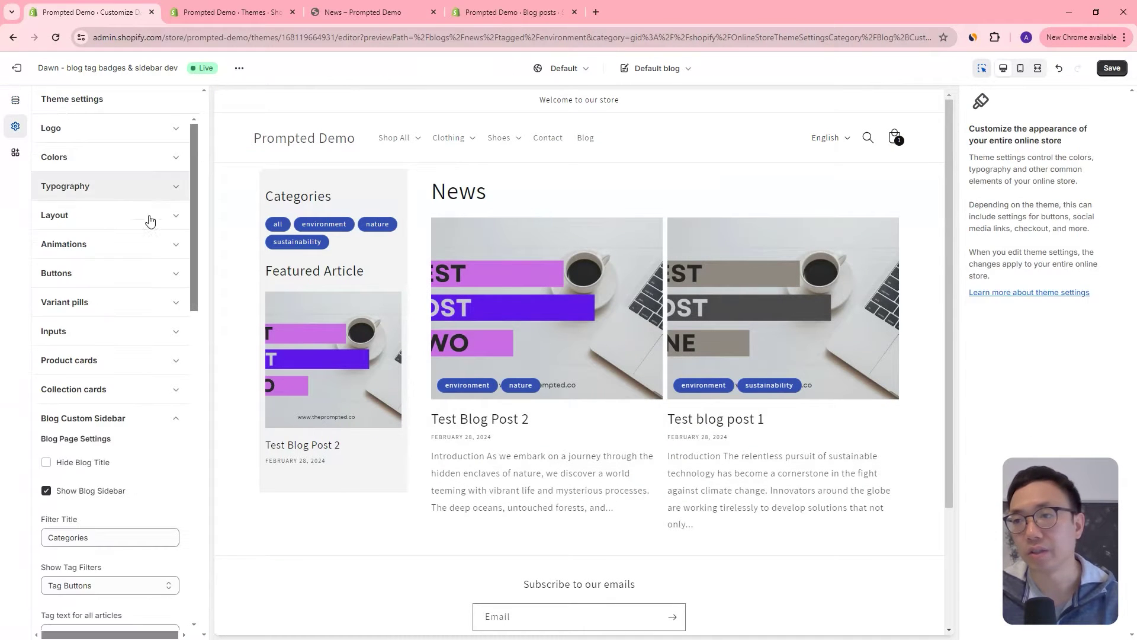
scroll(142, 296, "down", 2)
left_click(46, 351)
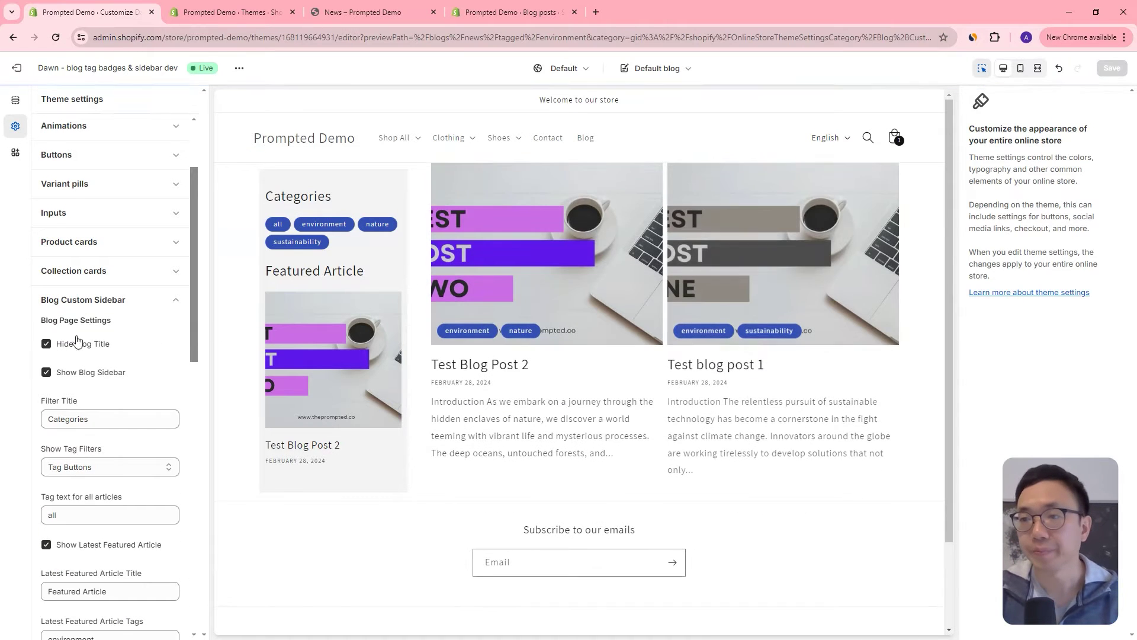
scroll(106, 308, "down", 2)
scroll(127, 259, "down", 1)
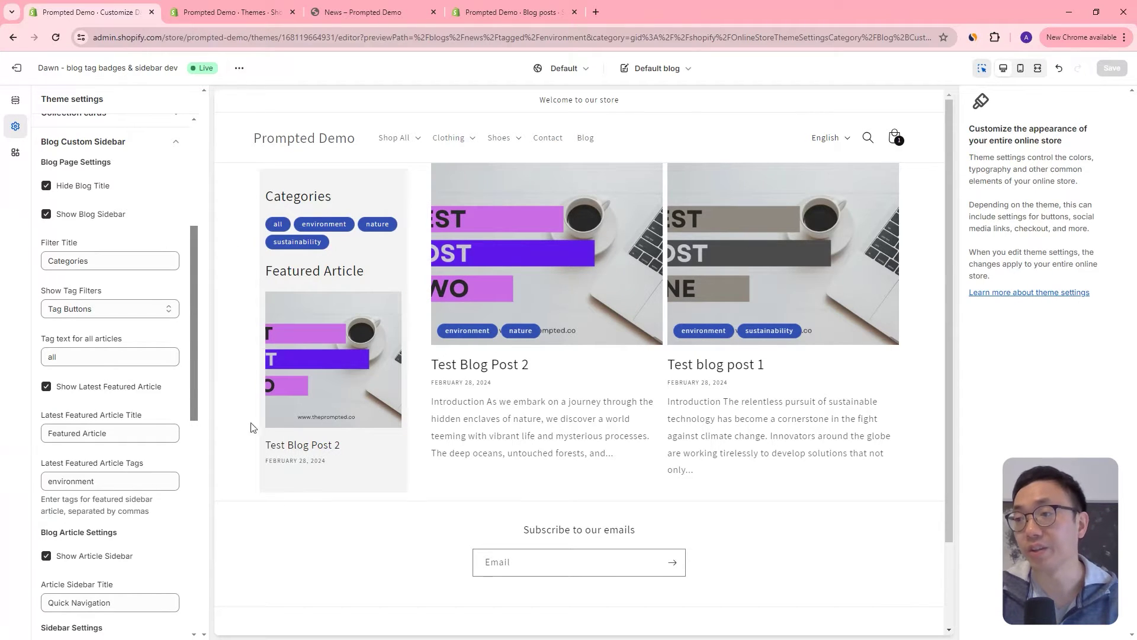
left_click(109, 214)
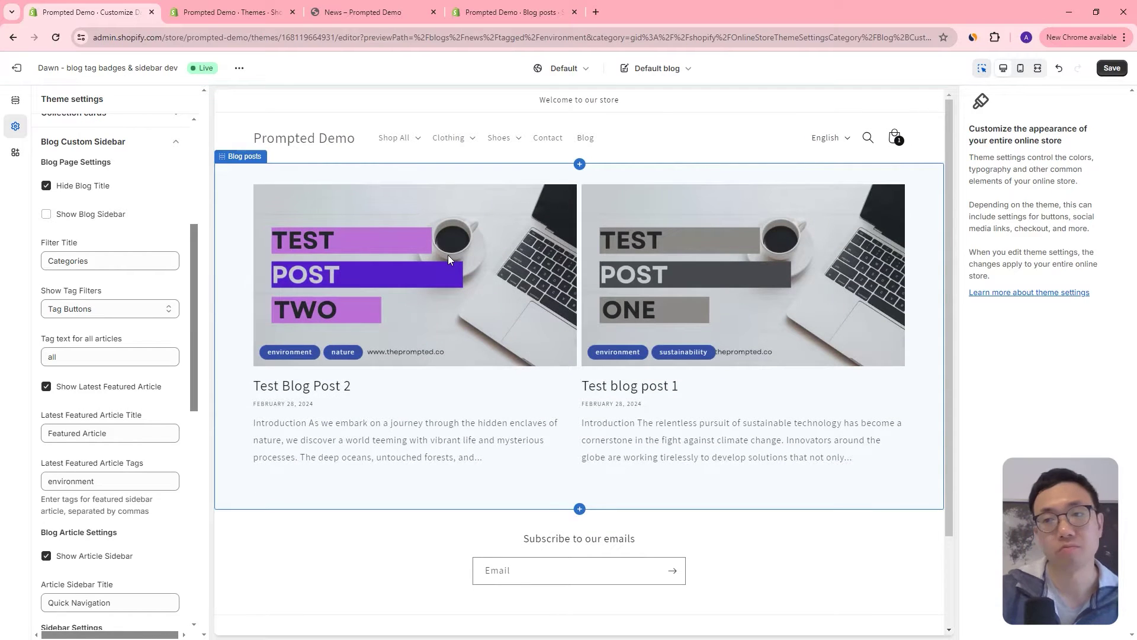
left_click(110, 216)
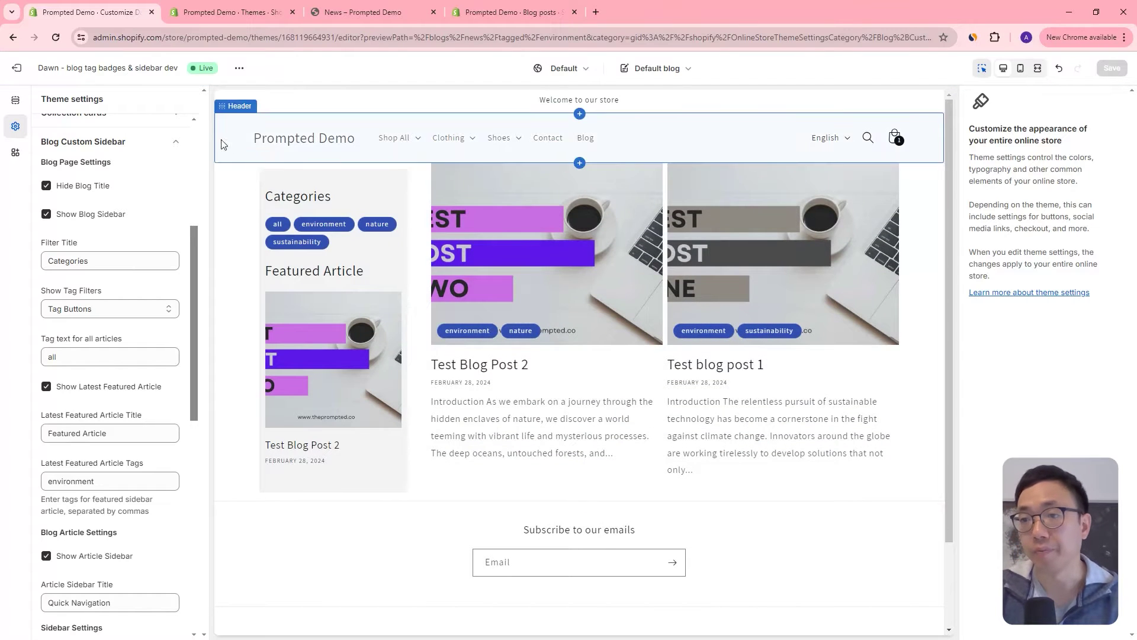
Change the sidebar Filter Title heading to 'Tags'.
left_click_drag(89, 262, 48, 261)
type("Tags")
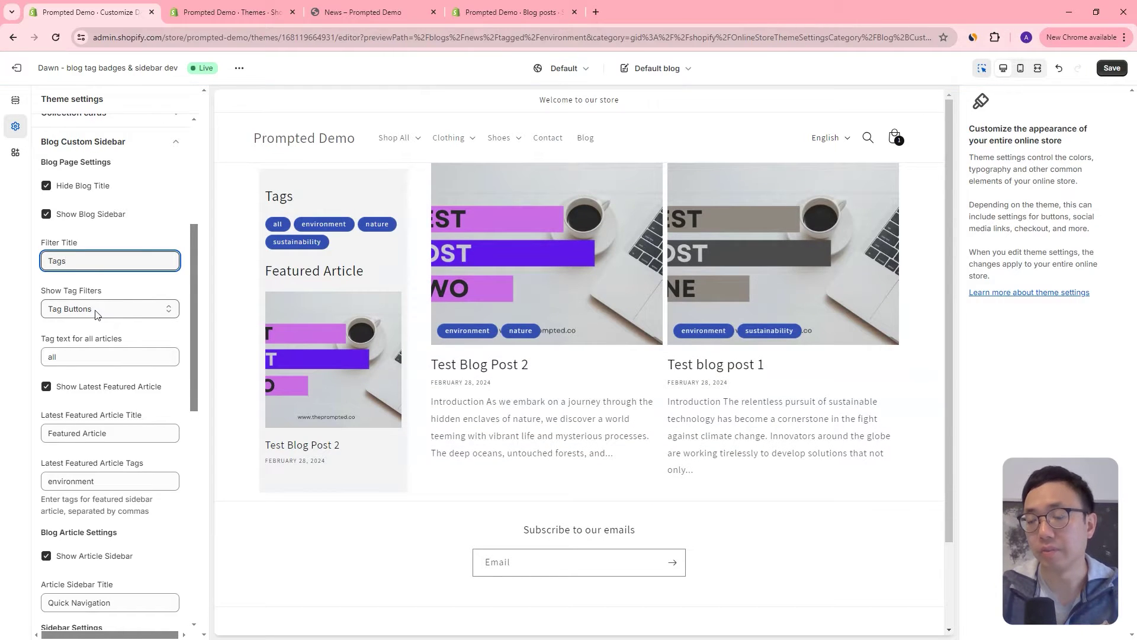
scroll(115, 305, "down", 1)
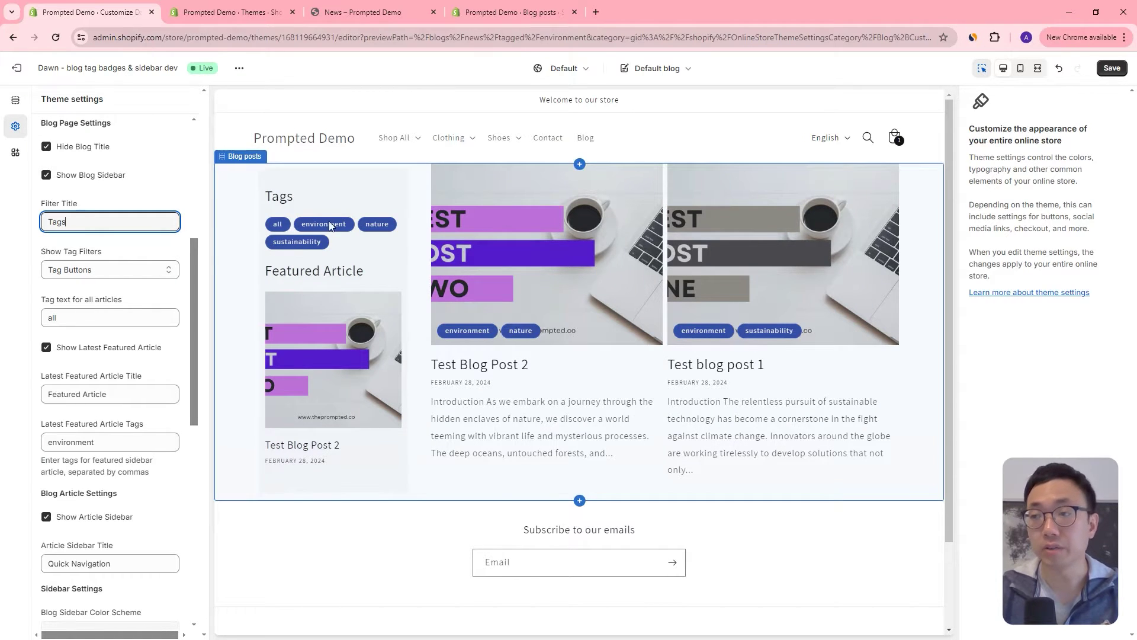
Set Show Tag Filters to Tag Checkboxes, save, and reload the live News page.
left_click(145, 271)
left_click(101, 303)
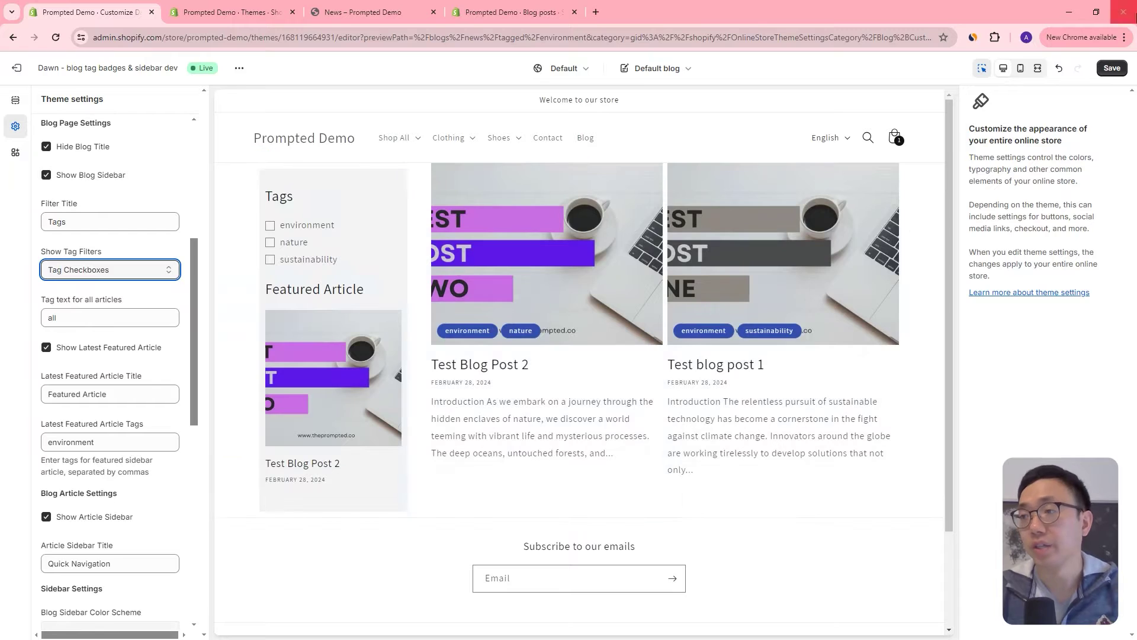
left_click(1112, 68)
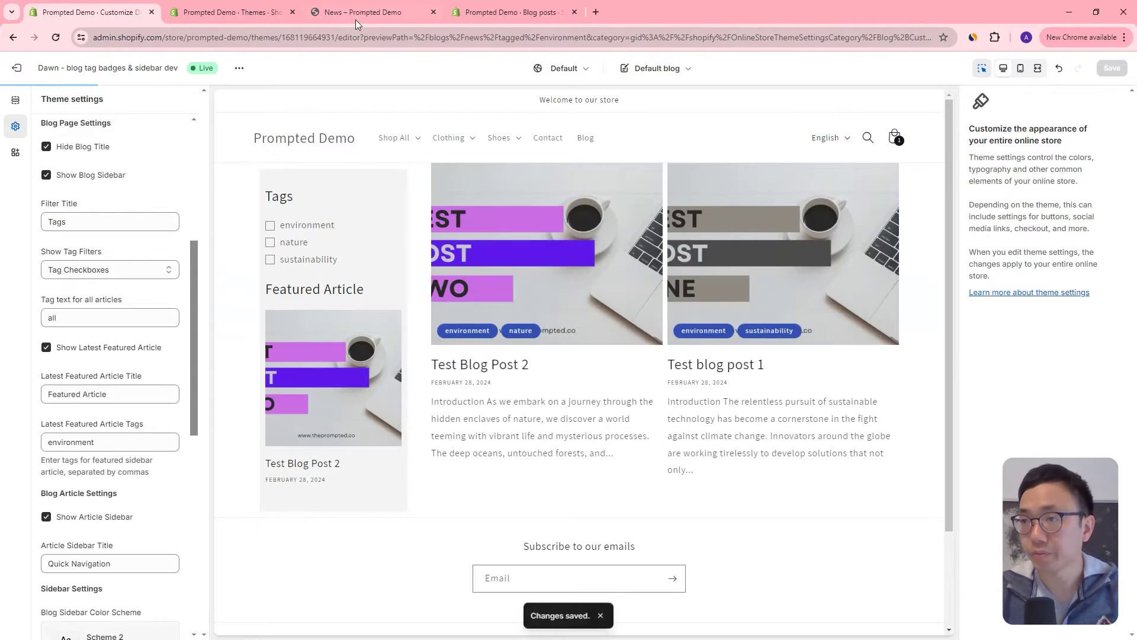
left_click(356, 14)
left_click(56, 41)
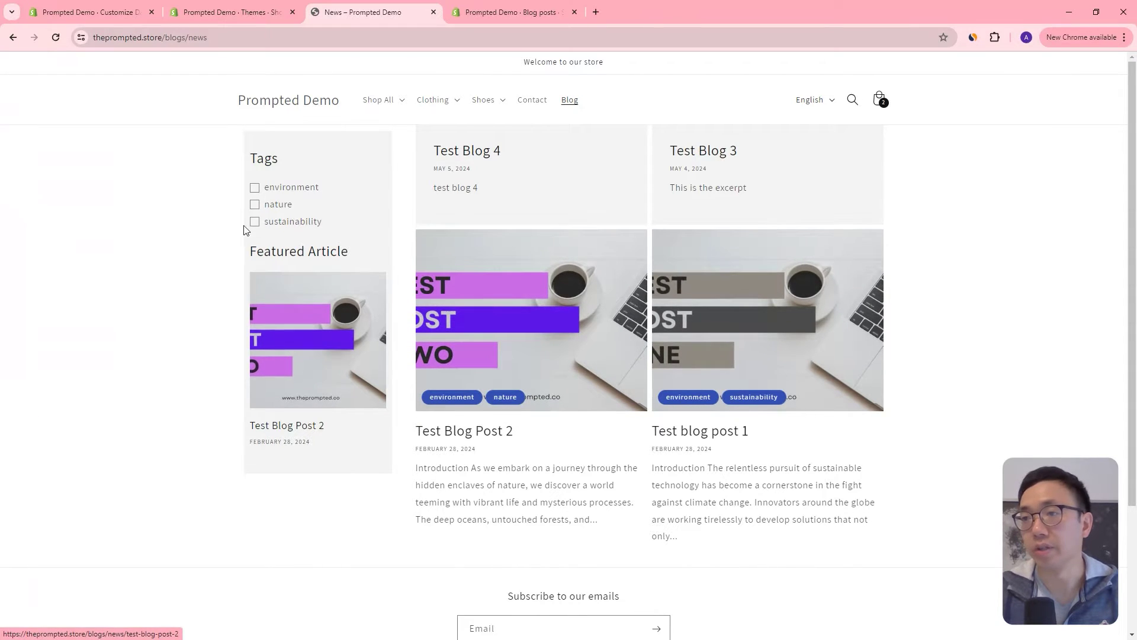
Tick and untick the nature, sustainability and environment checkboxes, then return to the customizer.
left_click(255, 205)
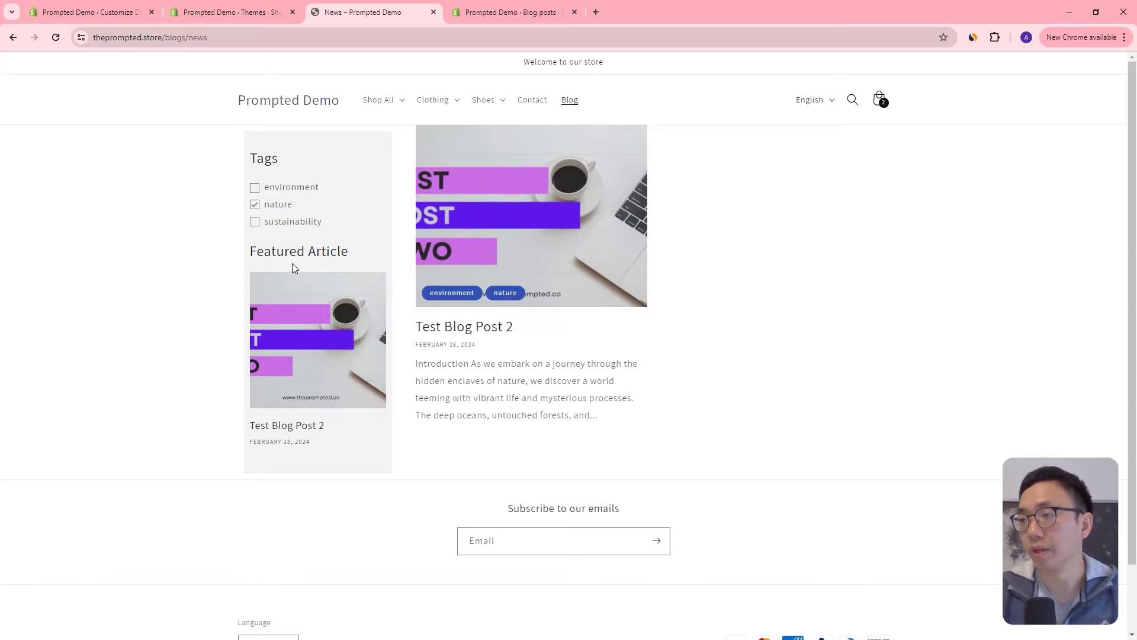
left_click(288, 224)
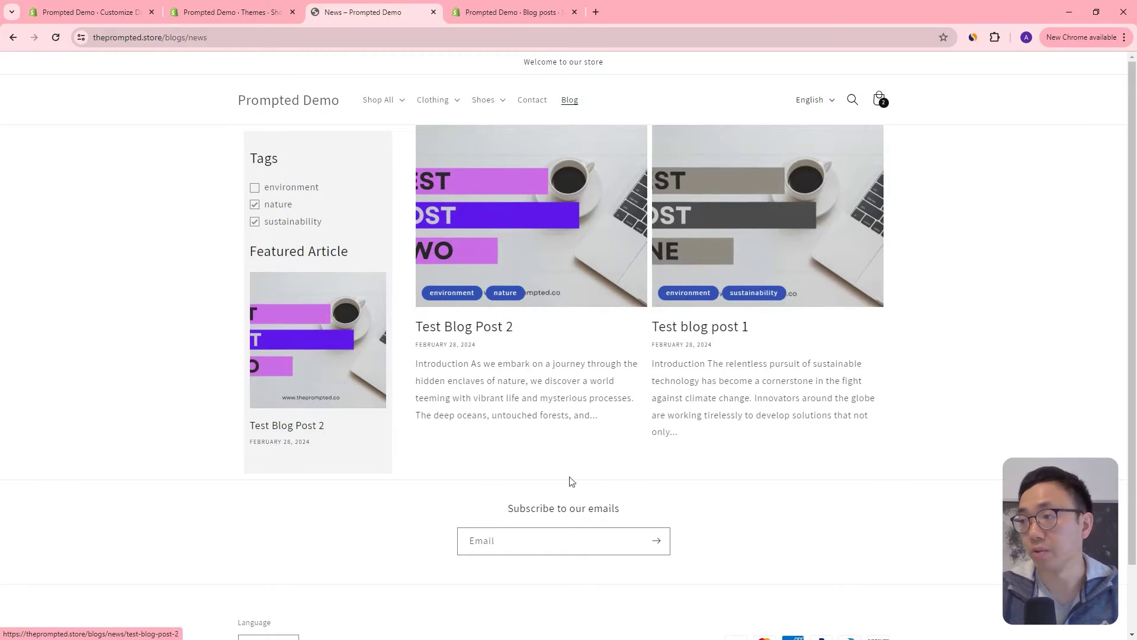
left_click(290, 206)
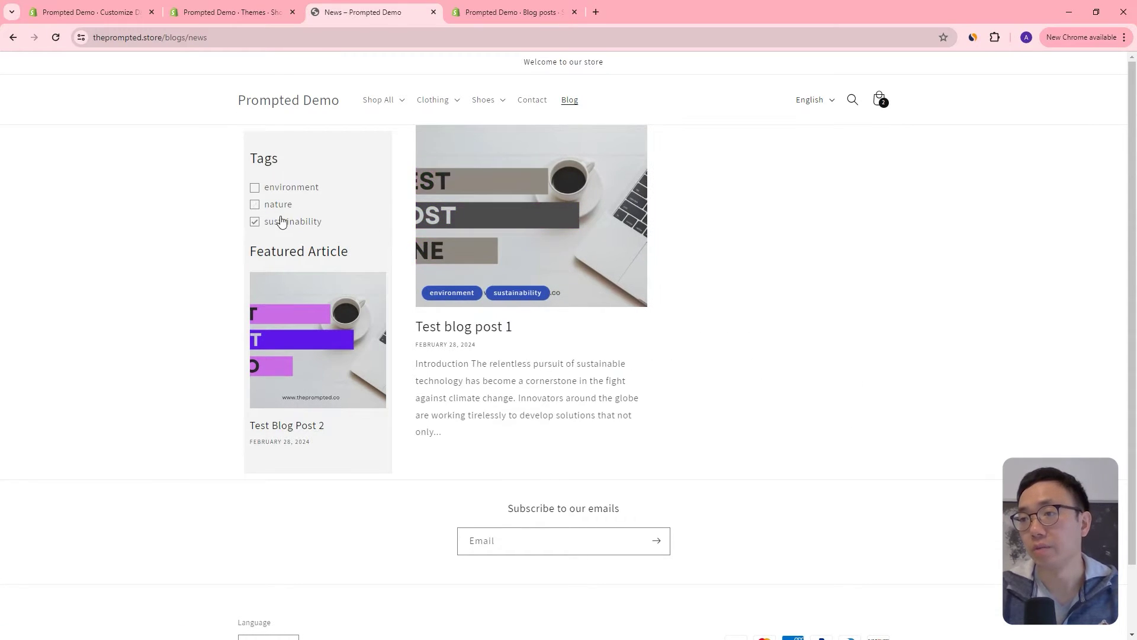
left_click(279, 224)
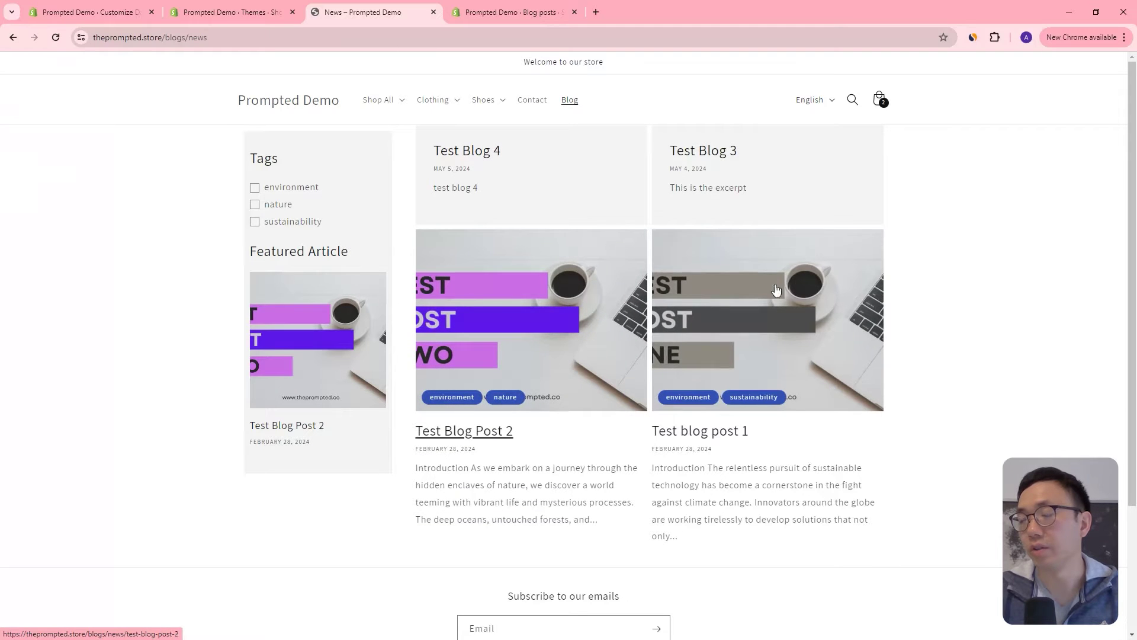
left_click(318, 188)
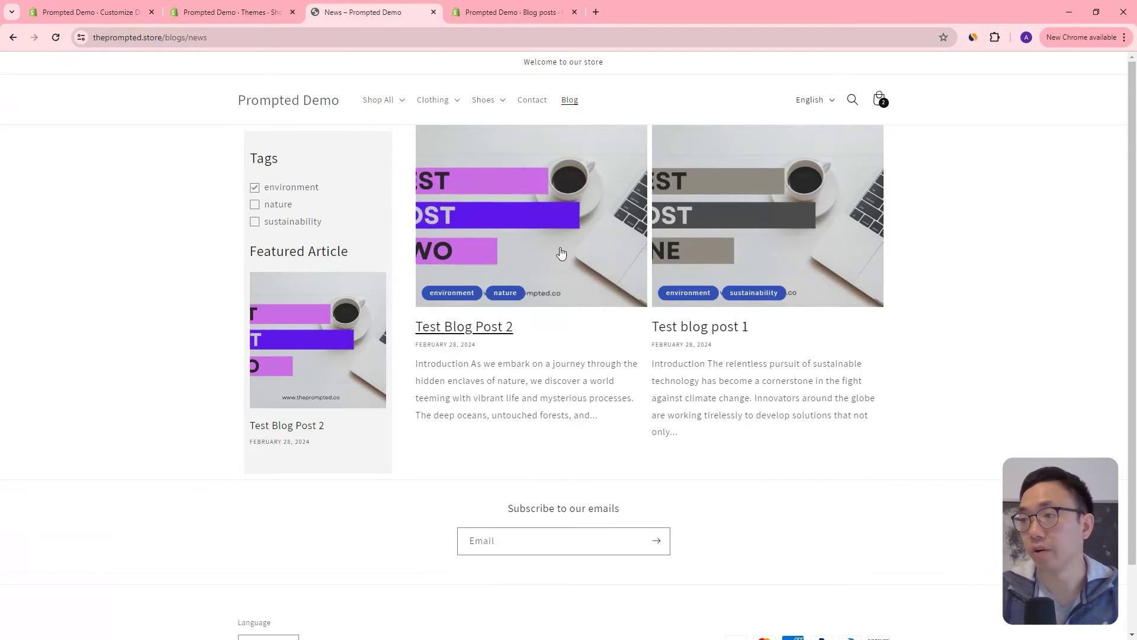
left_click(266, 180)
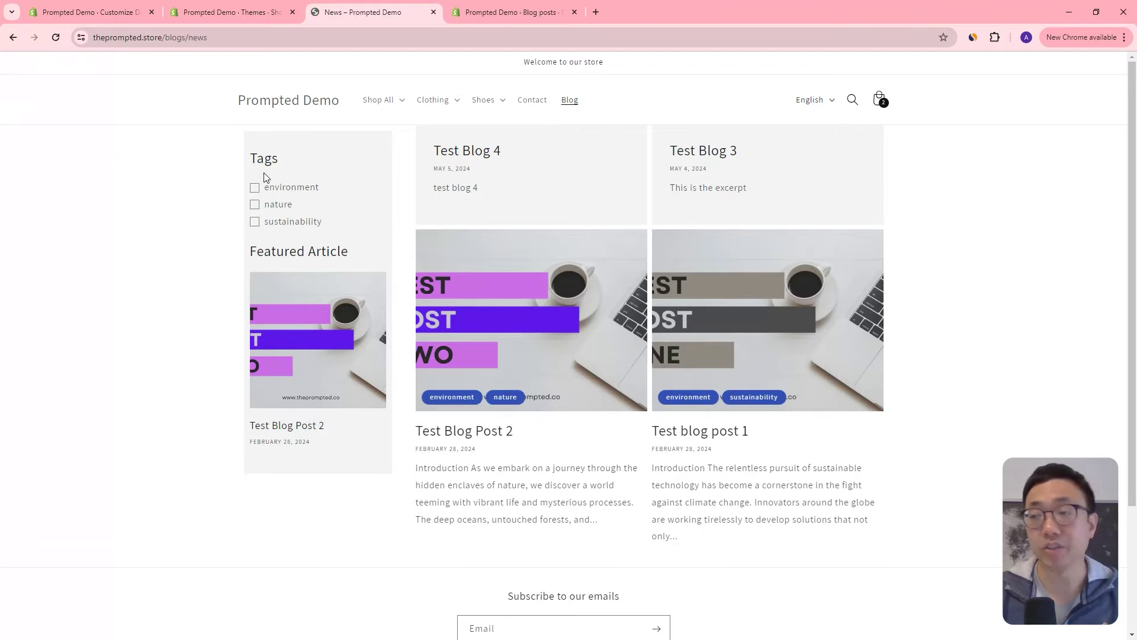
left_click(204, 13)
left_click(98, 13)
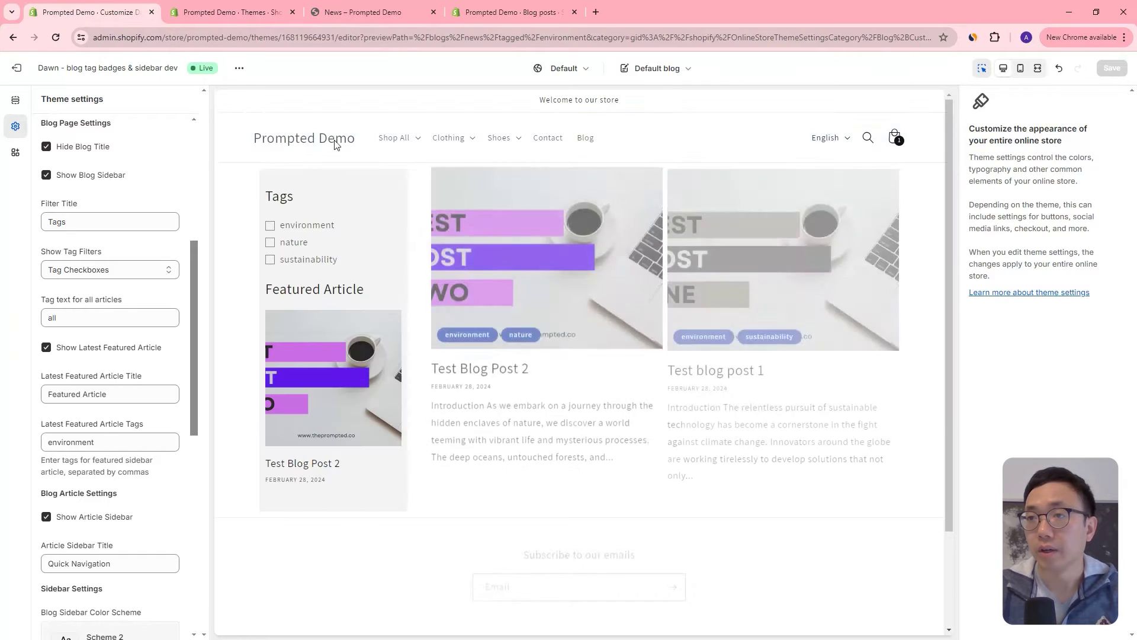
Switch Show Tag Filters to Tag Buttons and edit the all-articles tag text to 'all articles'.
scroll(116, 255, "down", 1)
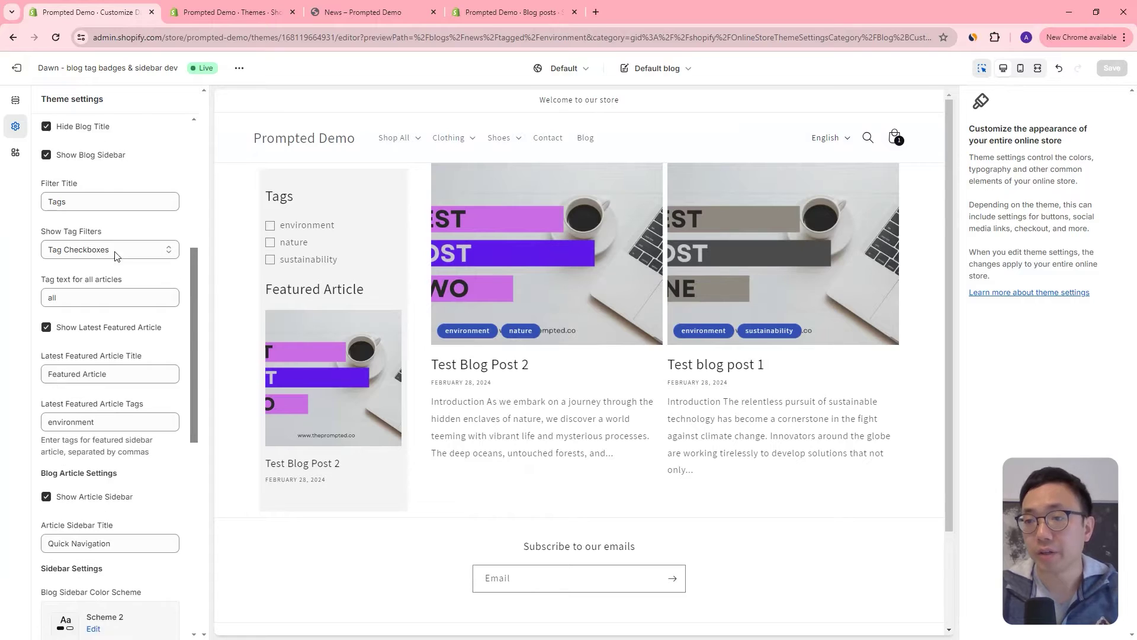
scroll(116, 254, "down", 1)
left_click(110, 230)
left_click(148, 264)
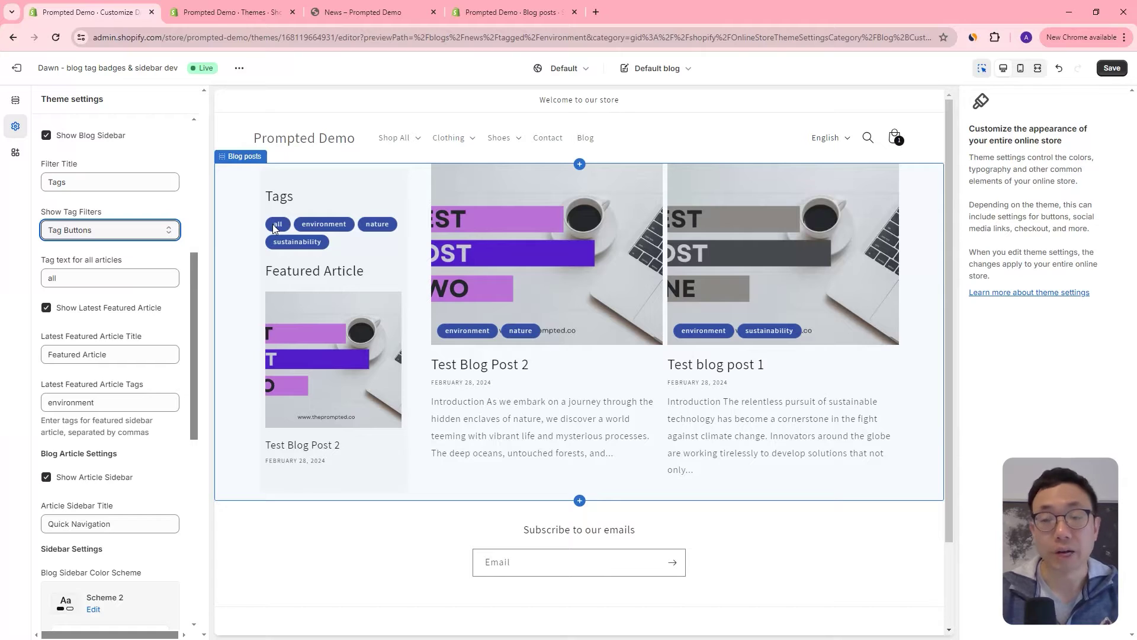
left_click(111, 284)
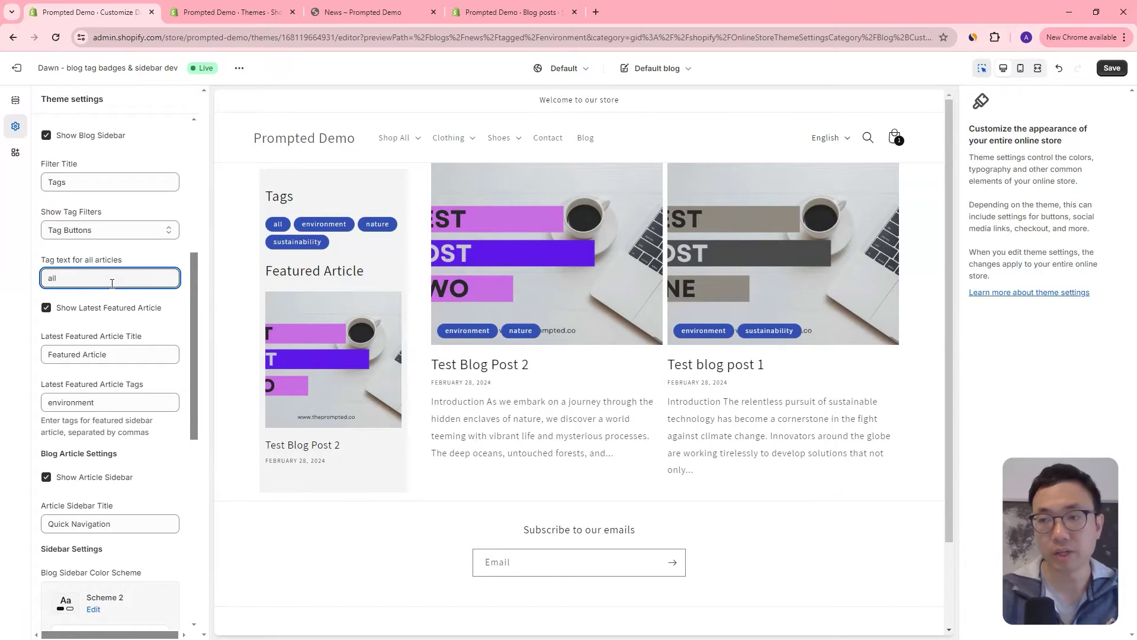